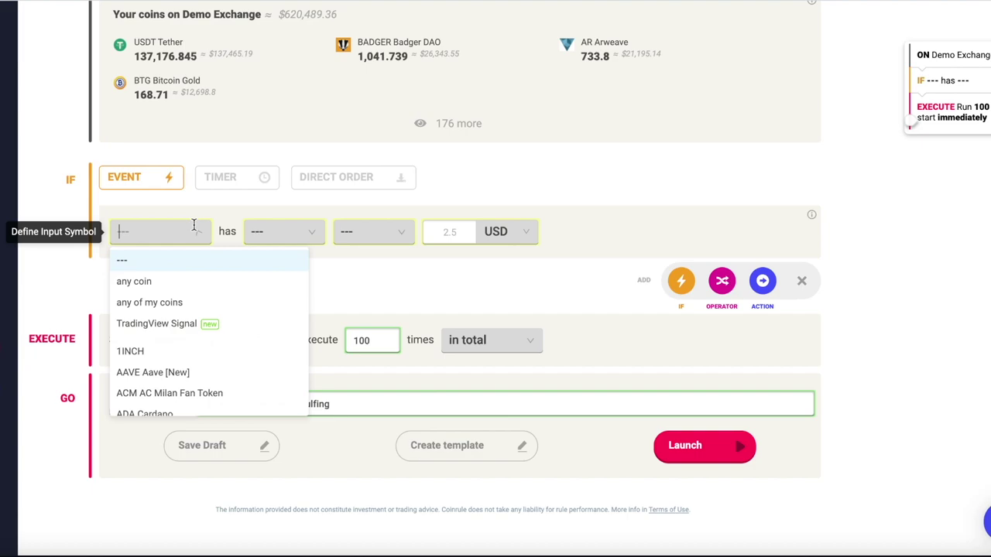
Set the IF EVENT condition to TradingView Signal is Buy
left_click(163, 327)
left_click(295, 232)
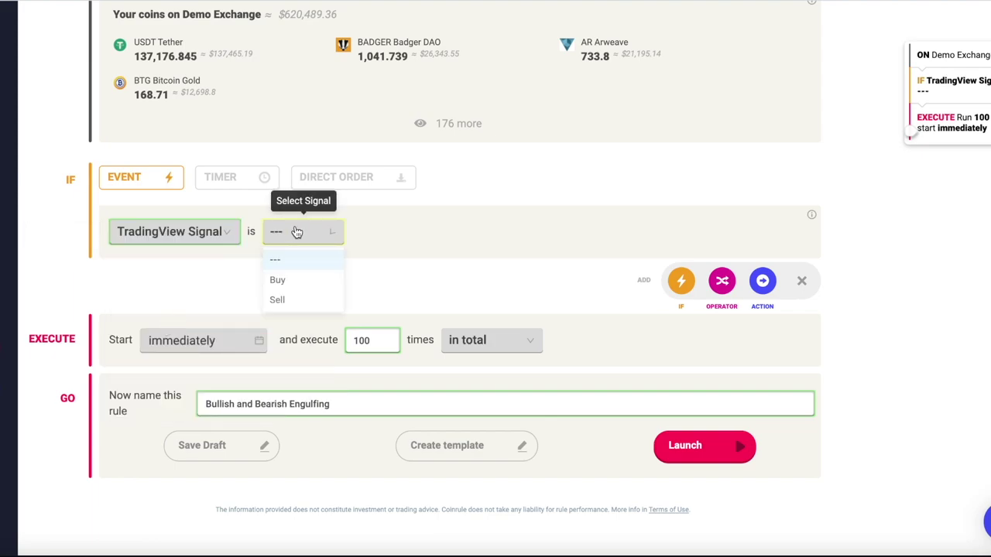
left_click(284, 281)
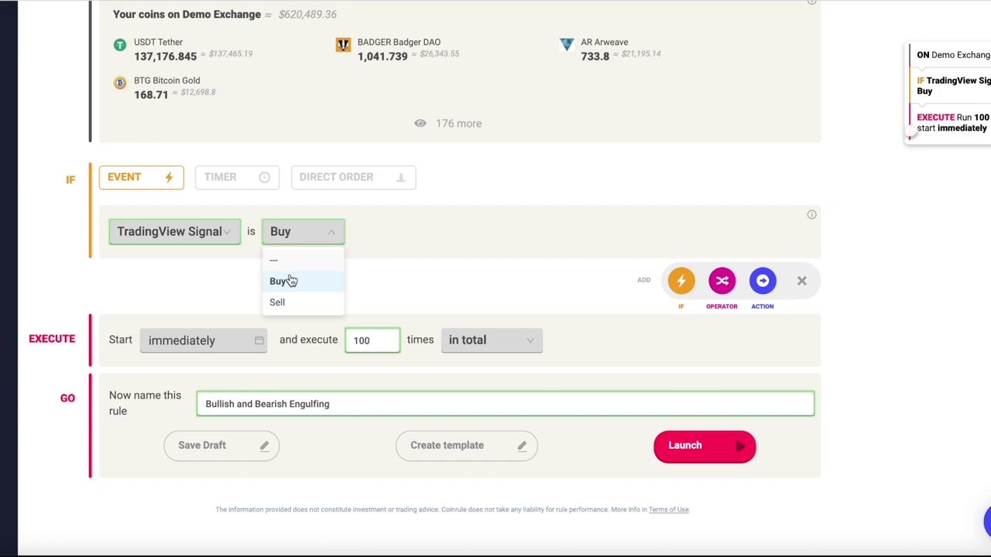
Add an action buying 100 USD of BTC Bitcoin from the USDT wallet, then an AND THEN block
left_click(763, 281)
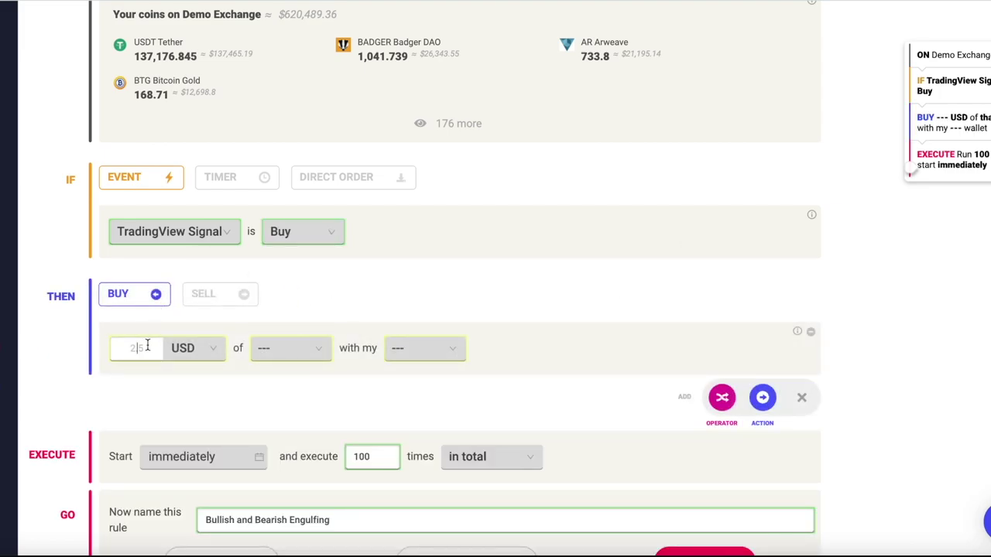
left_click(147, 346)
type("100")
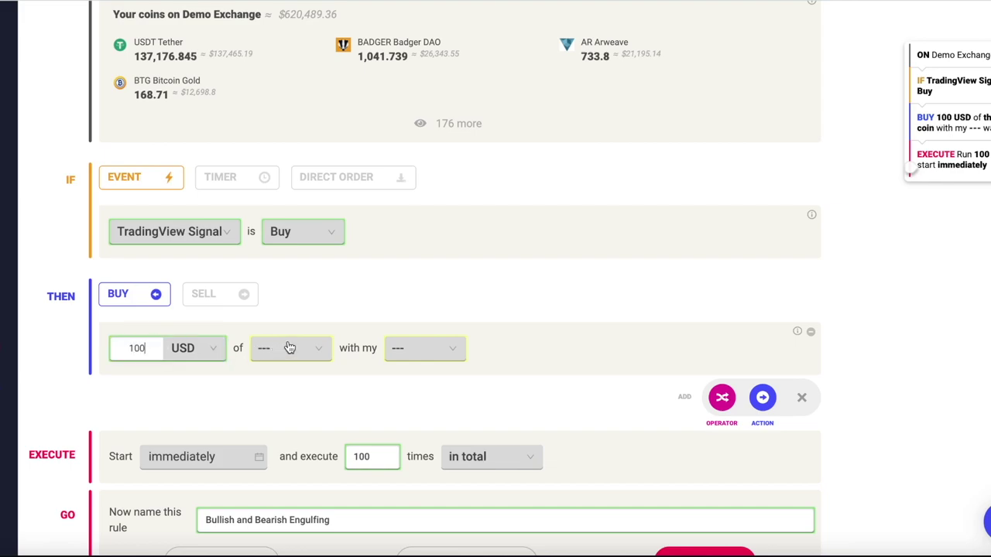
left_click(295, 346)
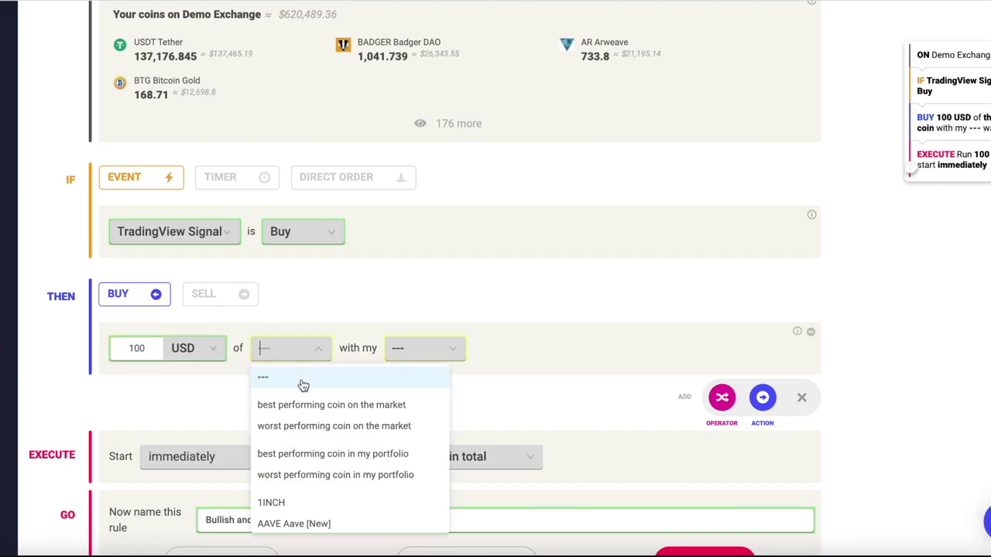
type("btc")
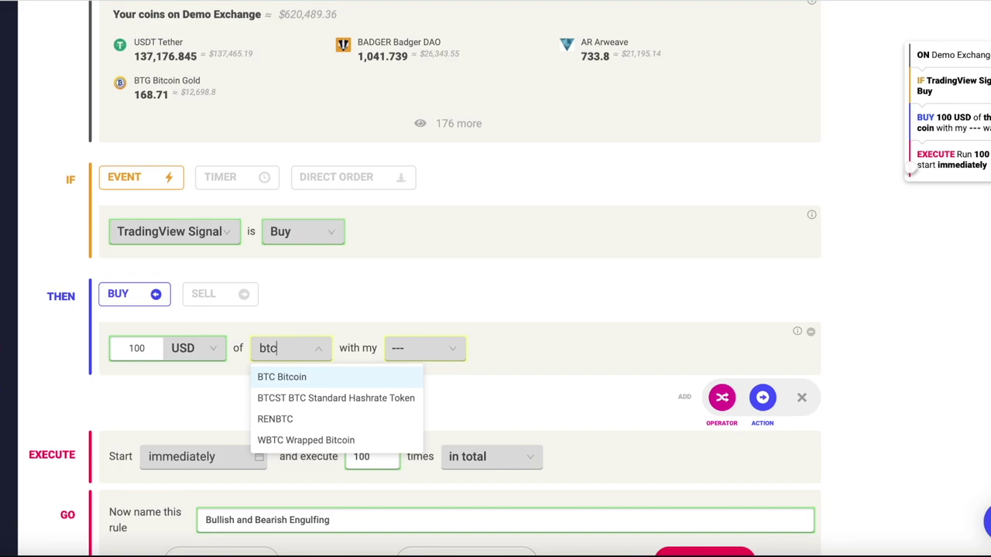
key("Return")
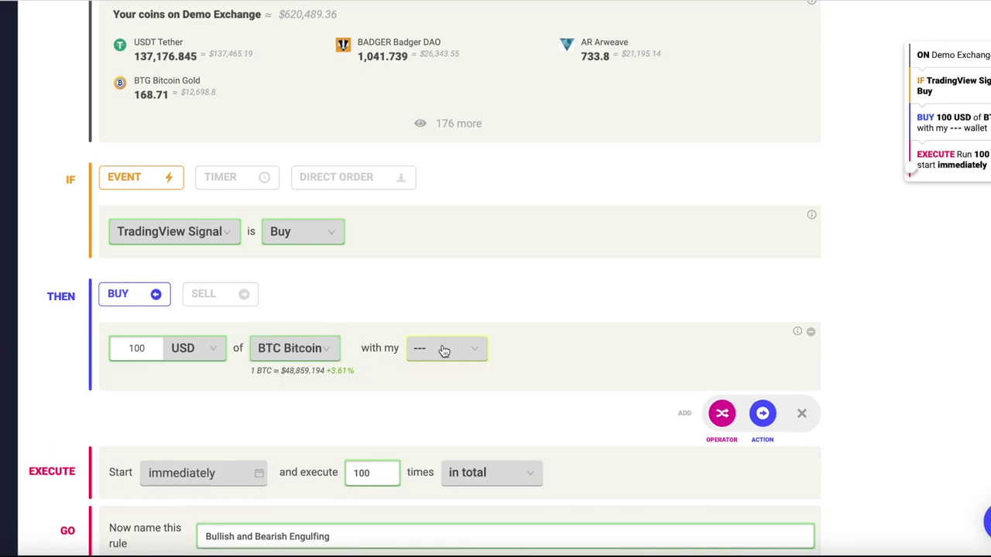
left_click(443, 348)
type("usdt")
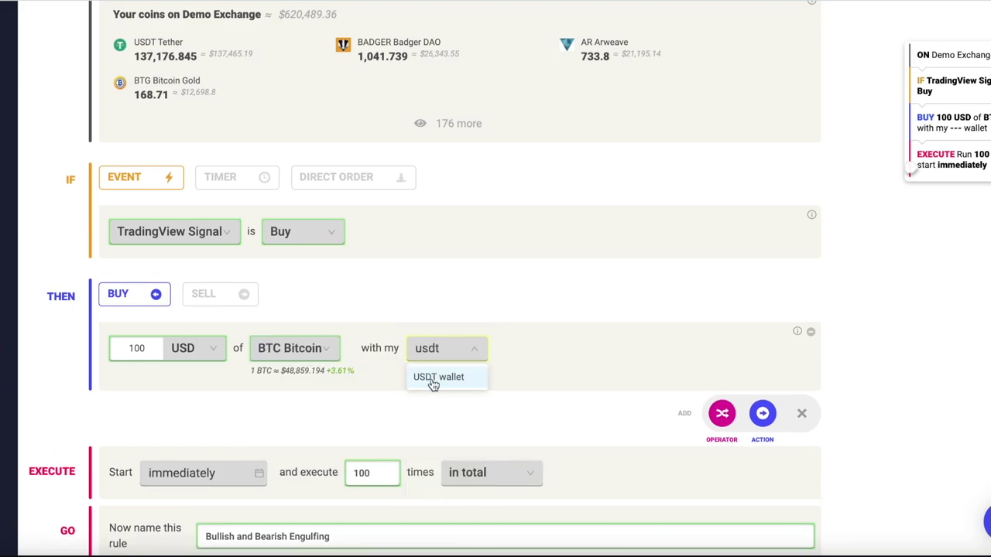
left_click(439, 377)
scroll(594, 373, "down", 1)
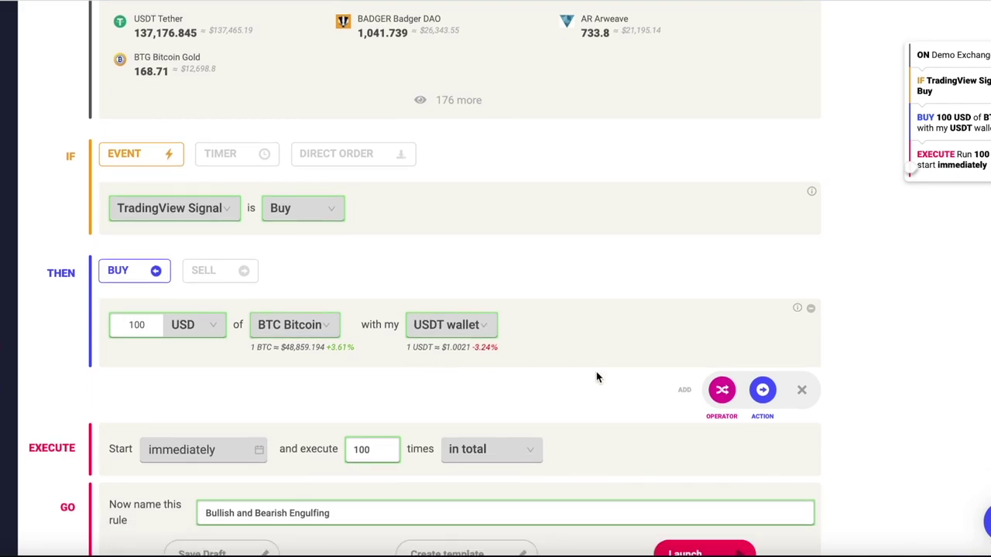
left_click(723, 390)
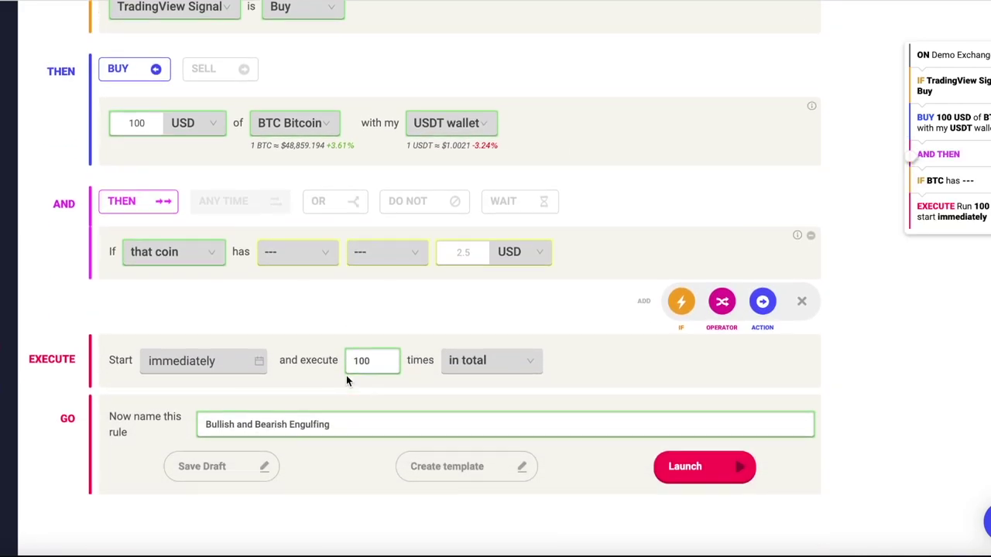
Set the second condition to TradingView Signal is Sell
left_click(219, 254)
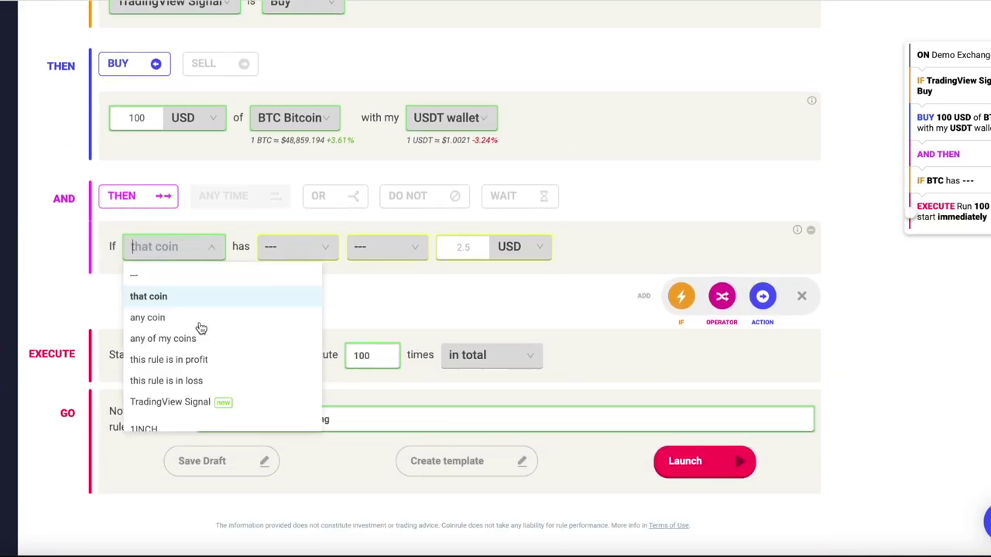
left_click(199, 403)
left_click(315, 247)
left_click(332, 318)
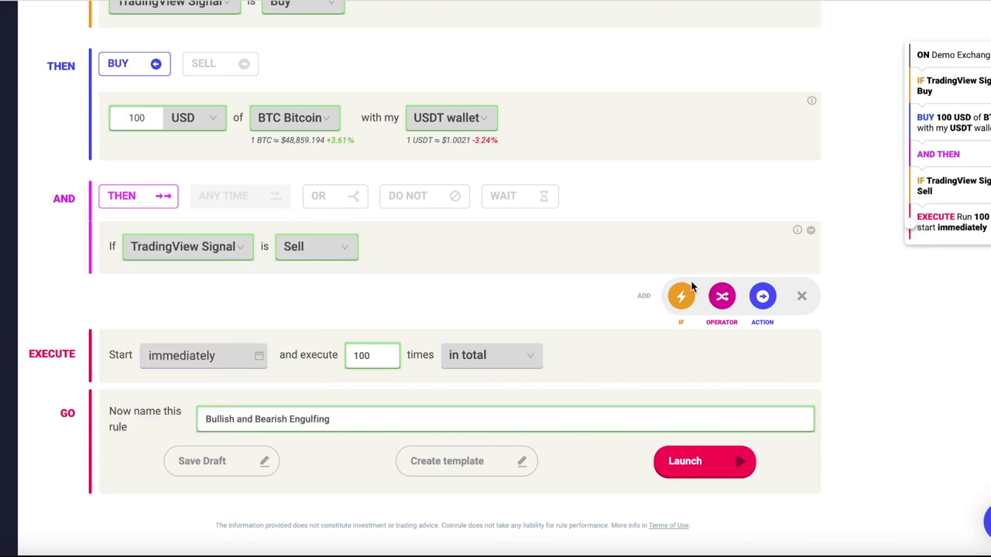
Sell 100% of the coin bought into the USDT wallet and open the launch review
left_click(762, 299)
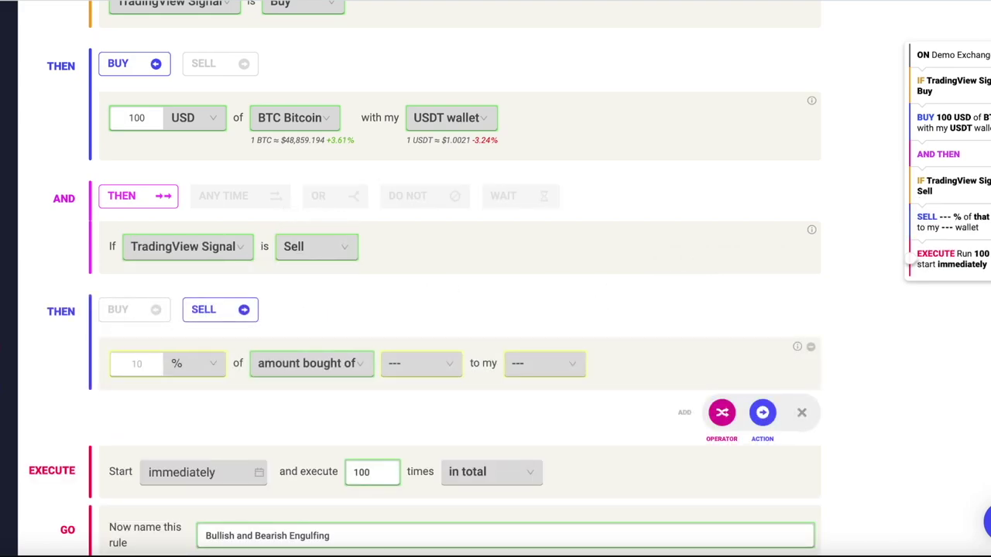
left_click(152, 367)
type("100")
left_click(442, 367)
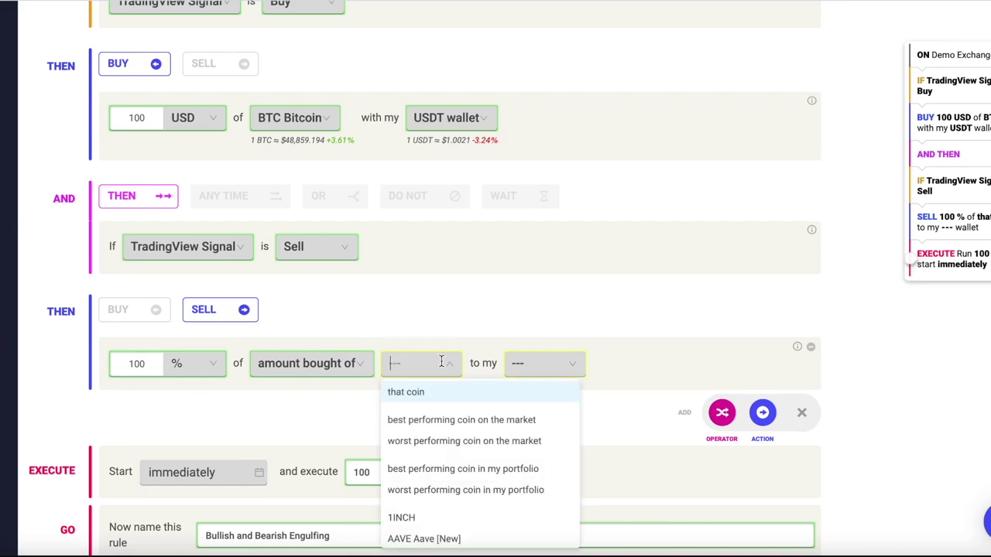
left_click(408, 393)
left_click(558, 366)
type("usdt")
left_click(544, 395)
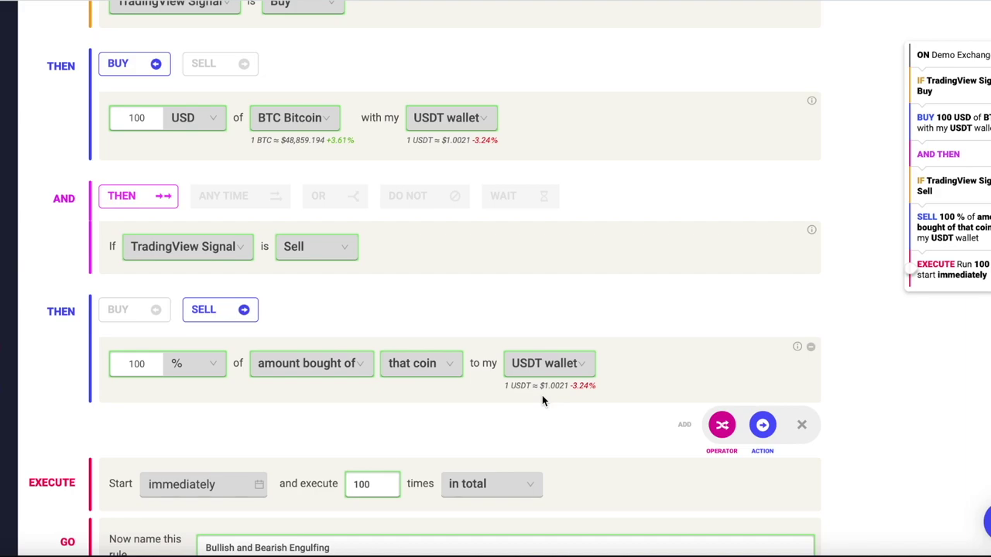
scroll(542, 401, "down", 3)
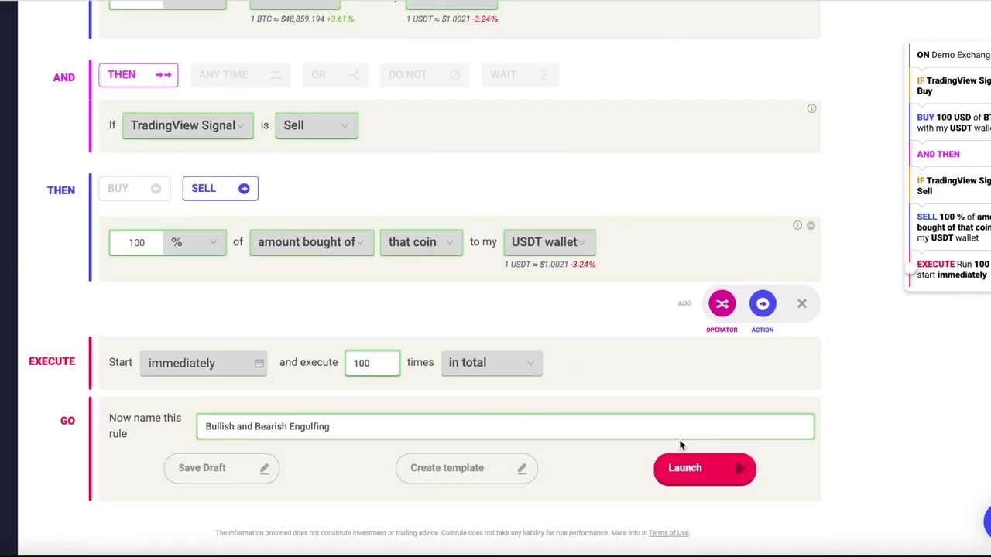
left_click(732, 479)
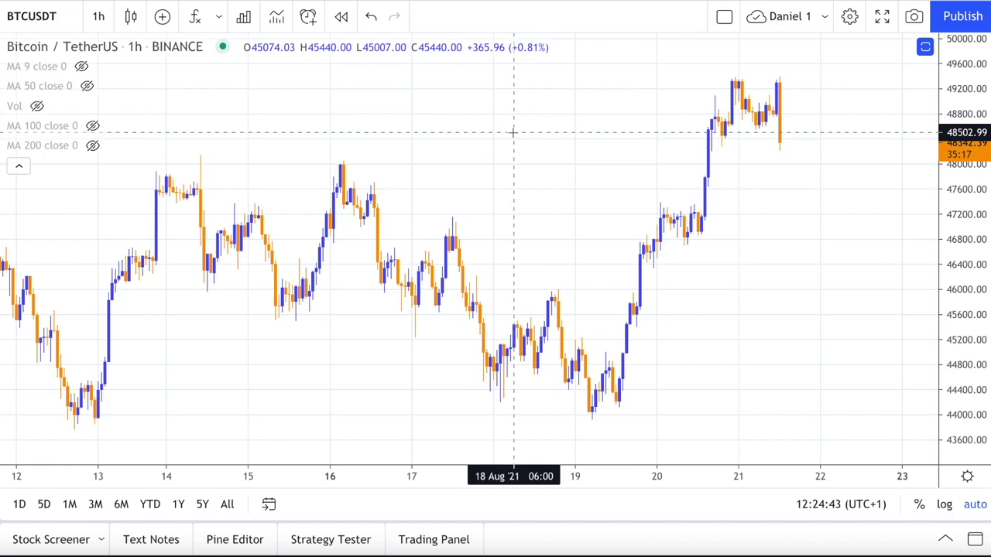
scroll(513, 133, "right", 2)
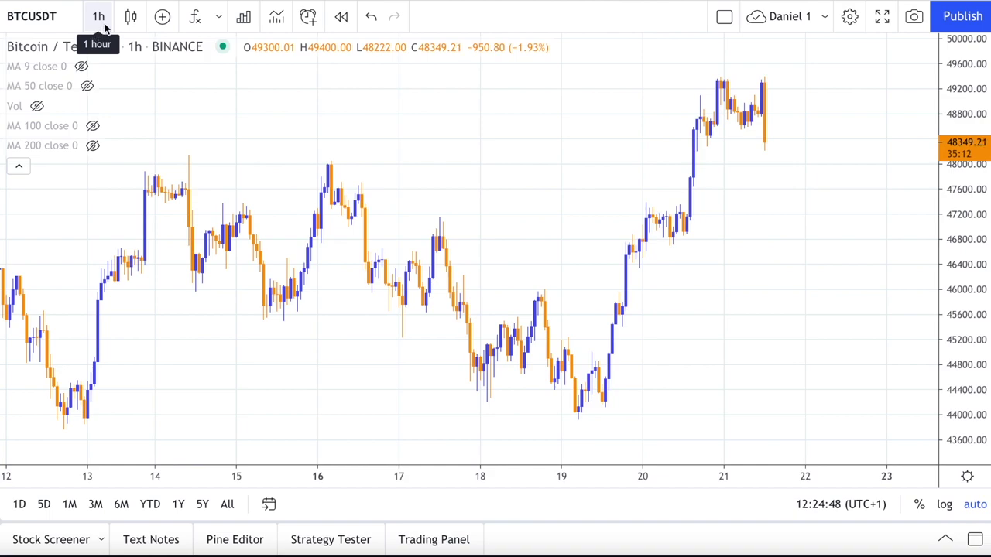
Add the Engulfing - Bearish and Engulfing - Bullish indicators from Candlestick Patterns
left_click(196, 18)
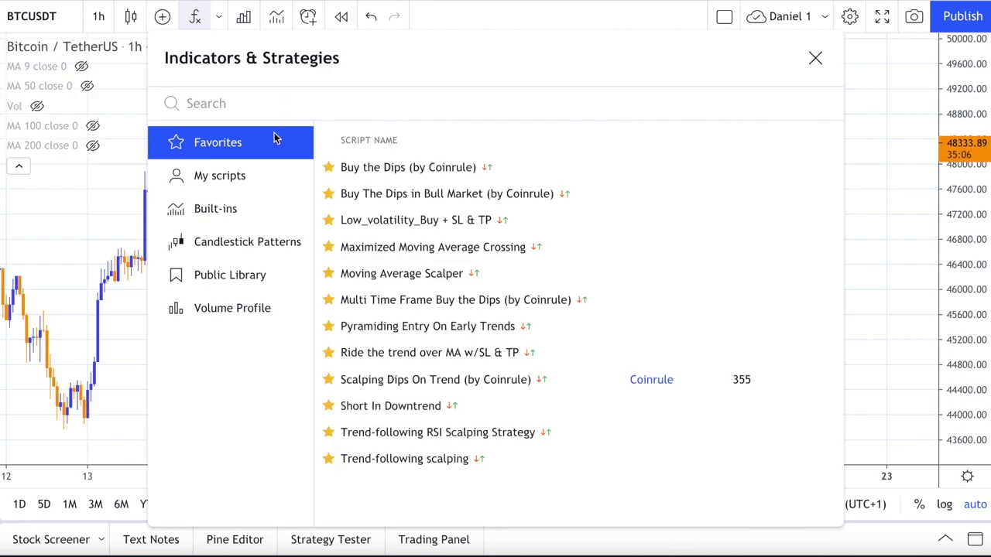
left_click(249, 244)
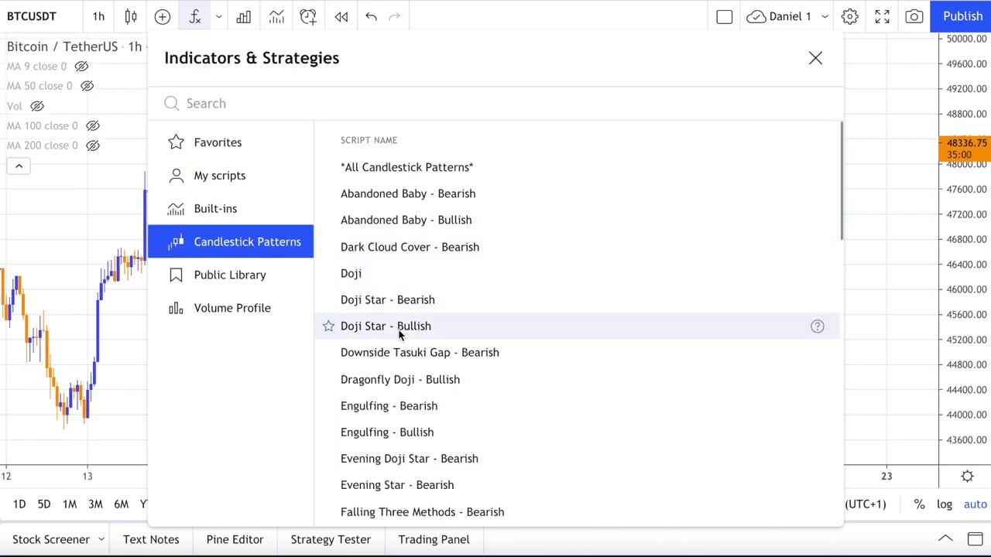
left_click(419, 407)
left_click(420, 435)
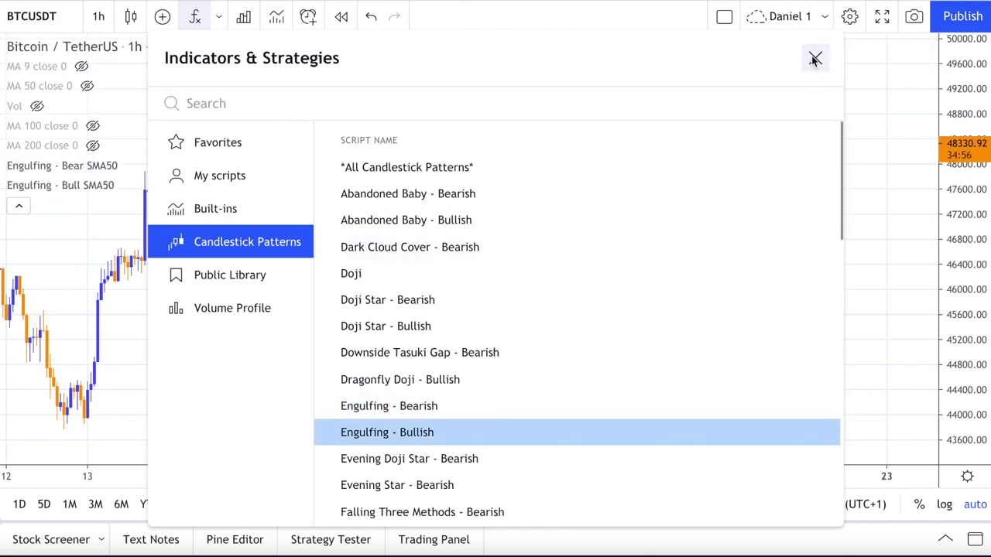
left_click(815, 57)
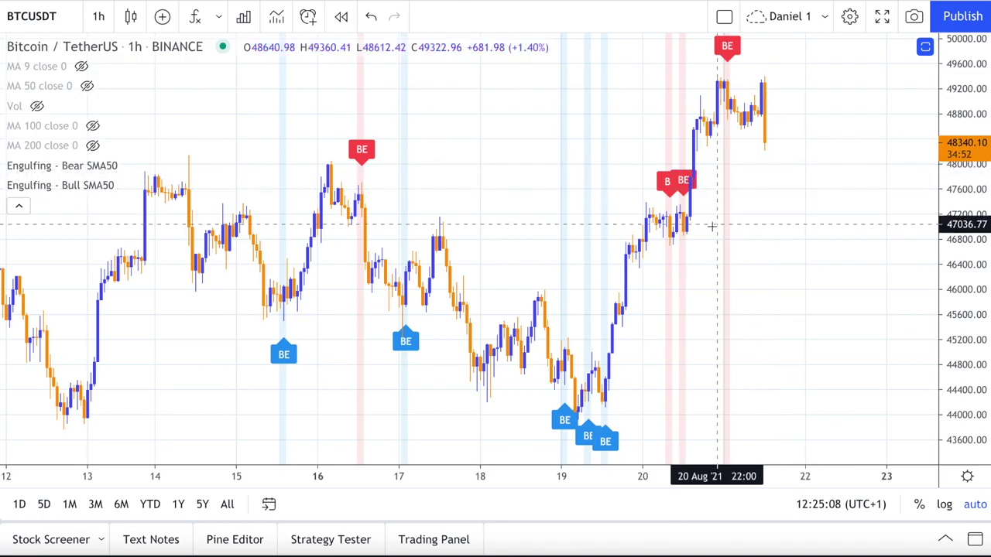
Create an Engulfing - Bull alert from its legend menu, set to Once Per Bar
scroll(712, 224, "down", 2)
scroll(713, 226, "down", 1)
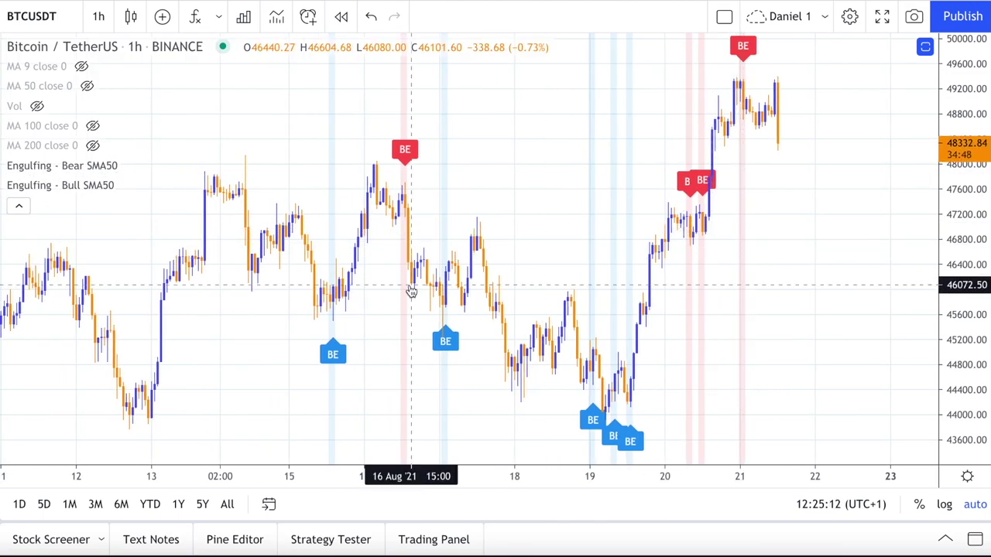
scroll(539, 216, "up", 3)
scroll(539, 215, "up", 3)
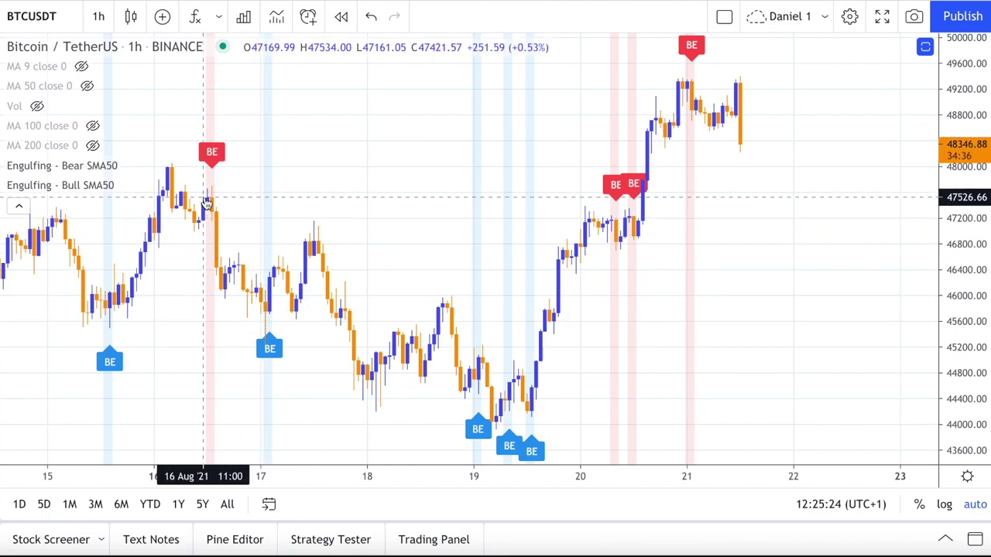
mouse_move(108, 186)
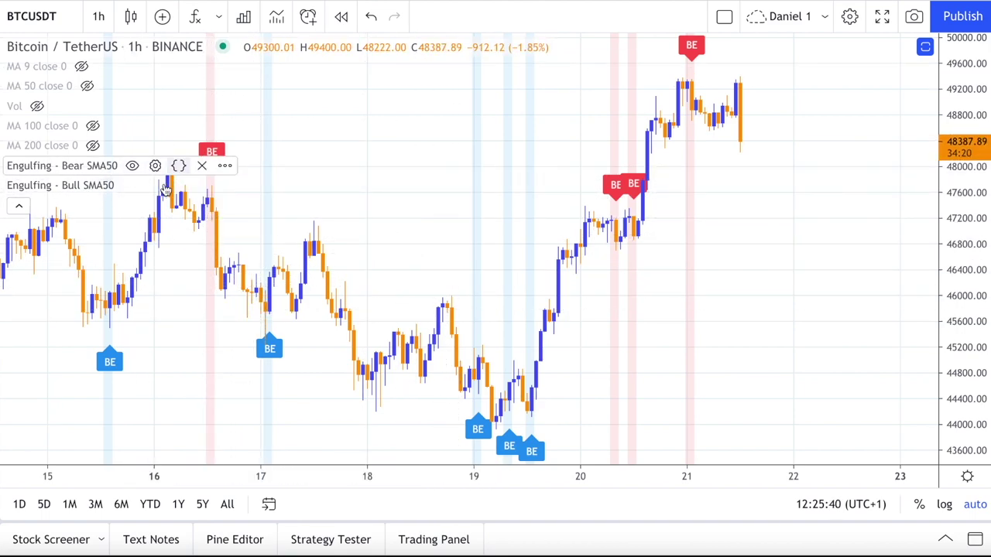
left_click(222, 186)
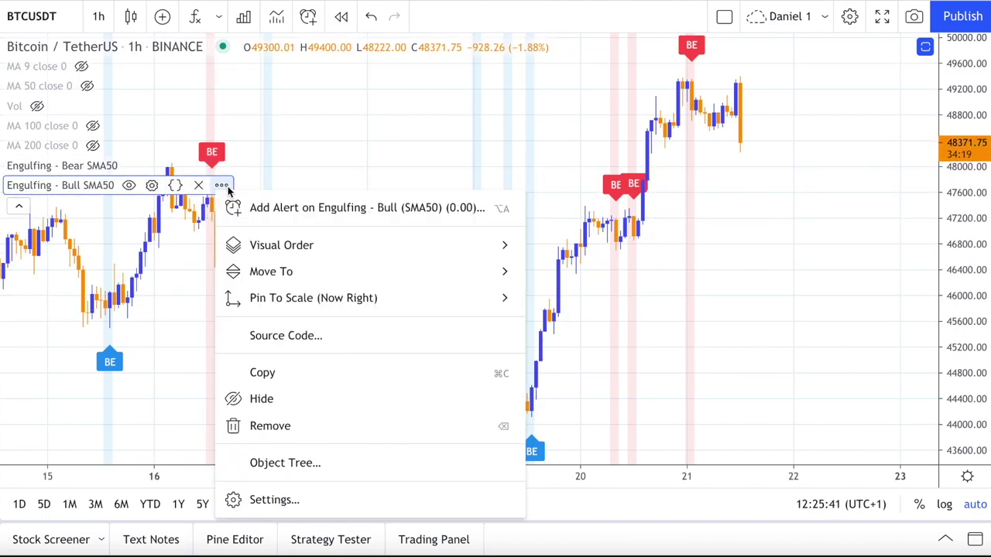
left_click(287, 205)
left_click(588, 182)
Replace the alert's webhook URL with the one copied from Coinrule
scroll(597, 357, "down", 4)
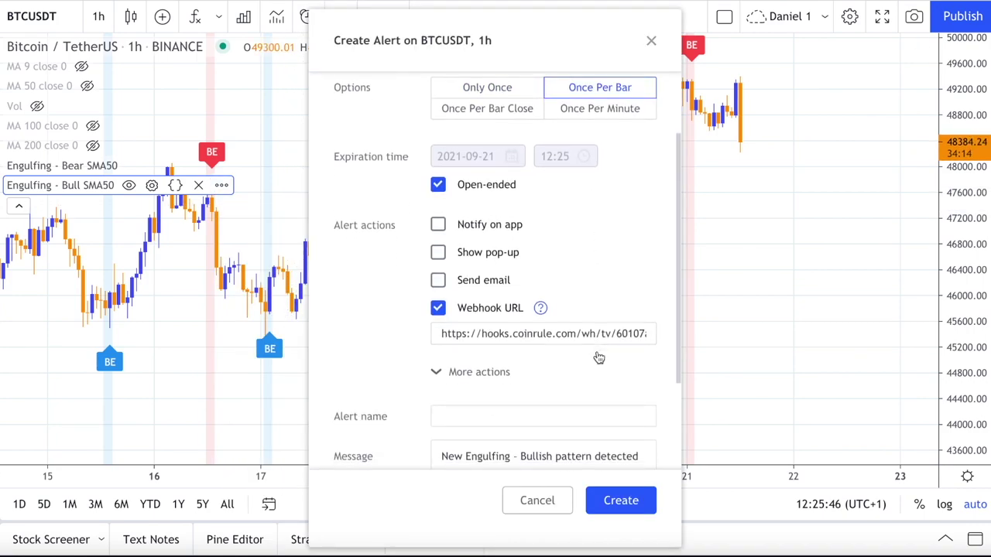
triple_click(590, 291)
key("BackSpace")
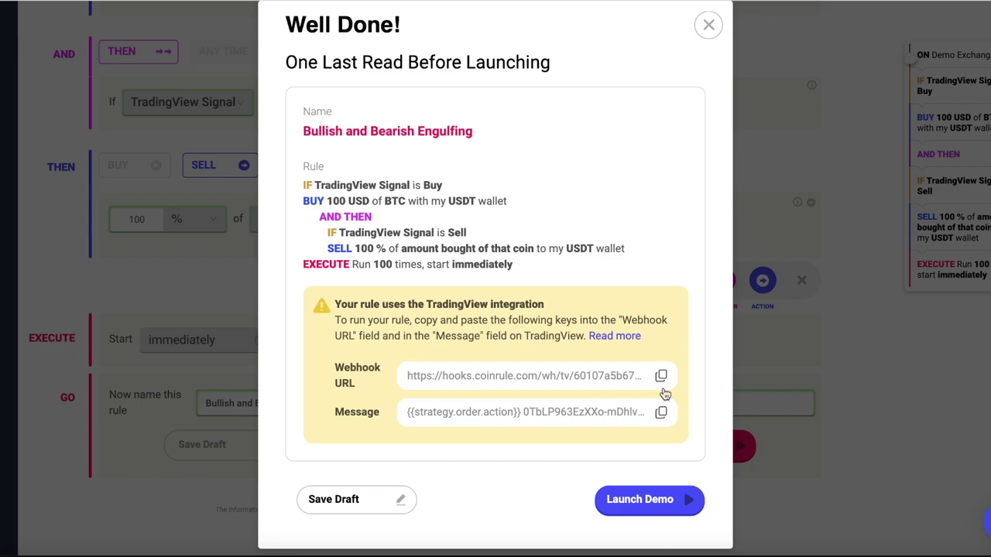
left_click(660, 375)
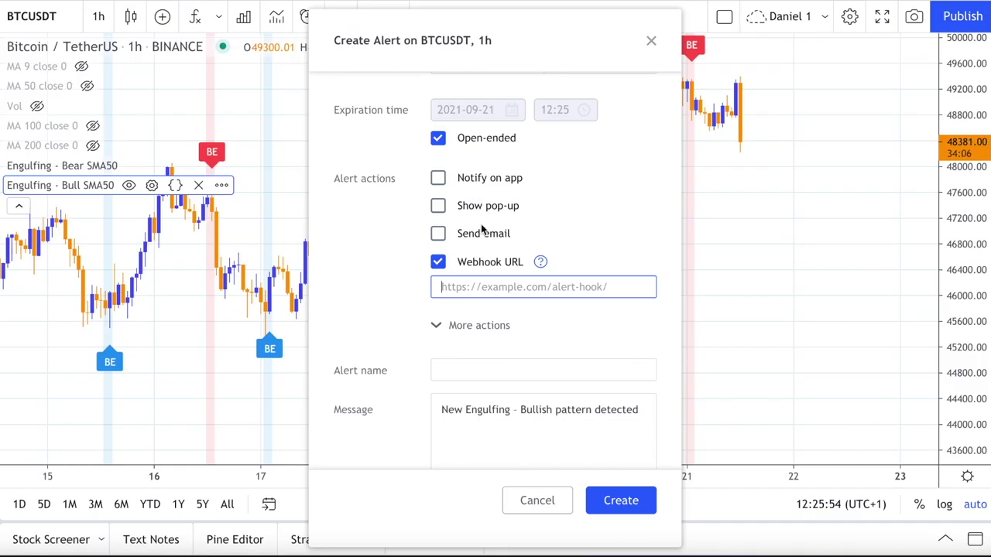
left_click(493, 290)
key("ctrl+v")
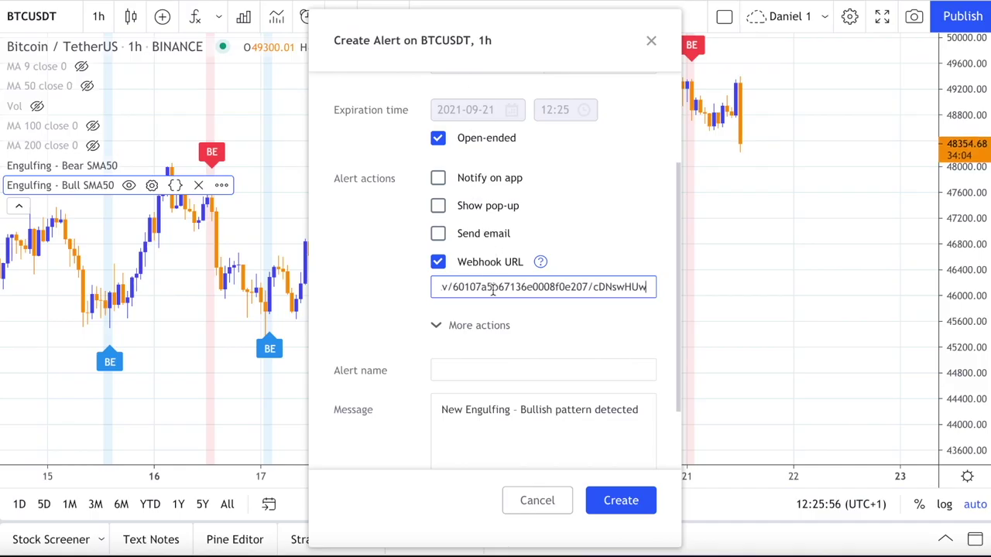
Clear the alert's default message text
left_click(576, 402)
key("ctrl+a")
key("BackSpace")
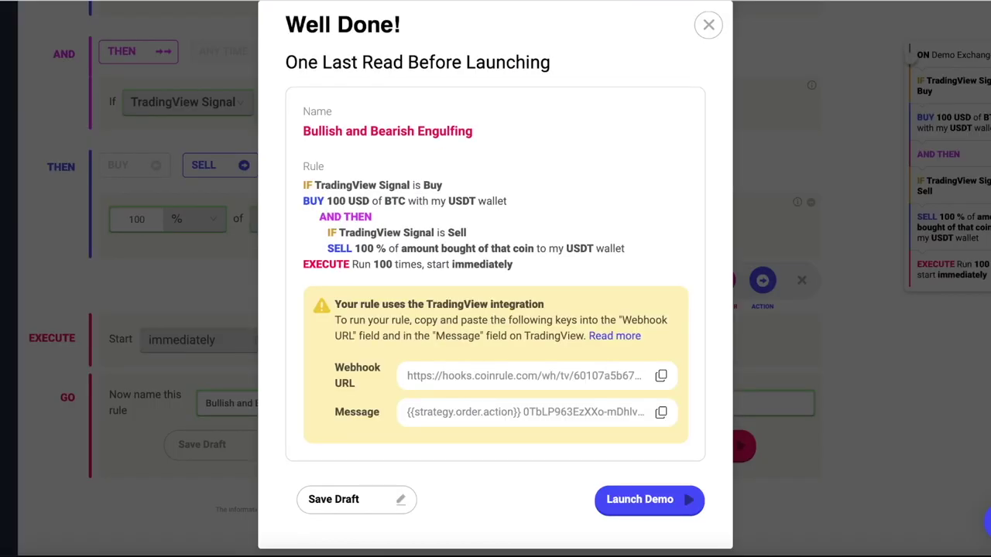
Paste the Coinrule message and replace {{strategy.order.action}} with Buy
left_click(662, 415)
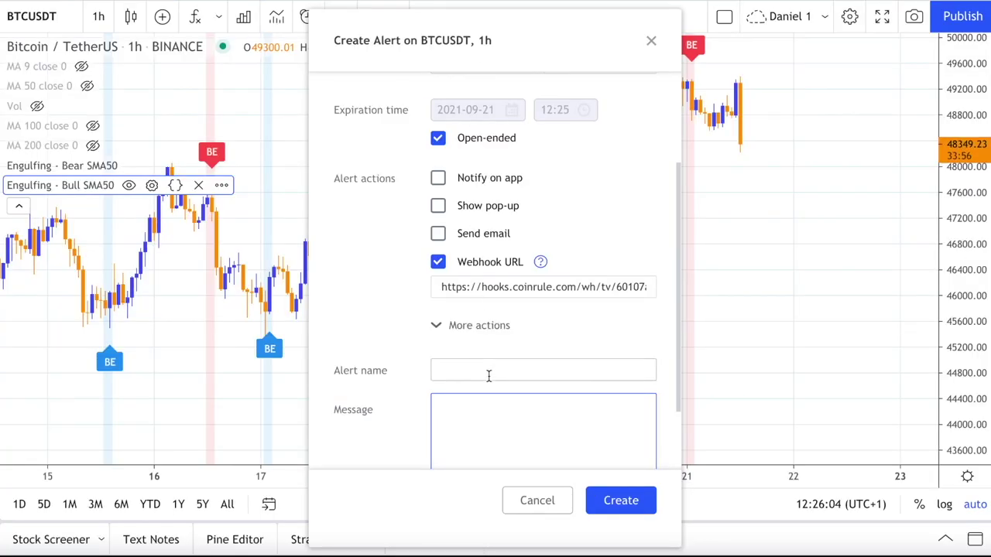
key("ctrl+v")
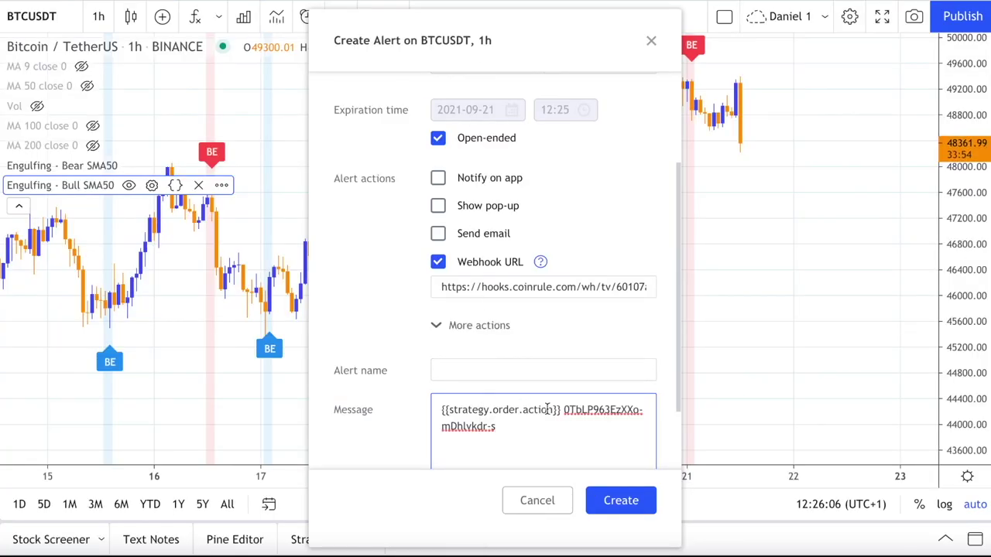
left_click_drag(557, 411, 459, 400)
key("BackSpace")
type("Buy")
key("BackSpace")
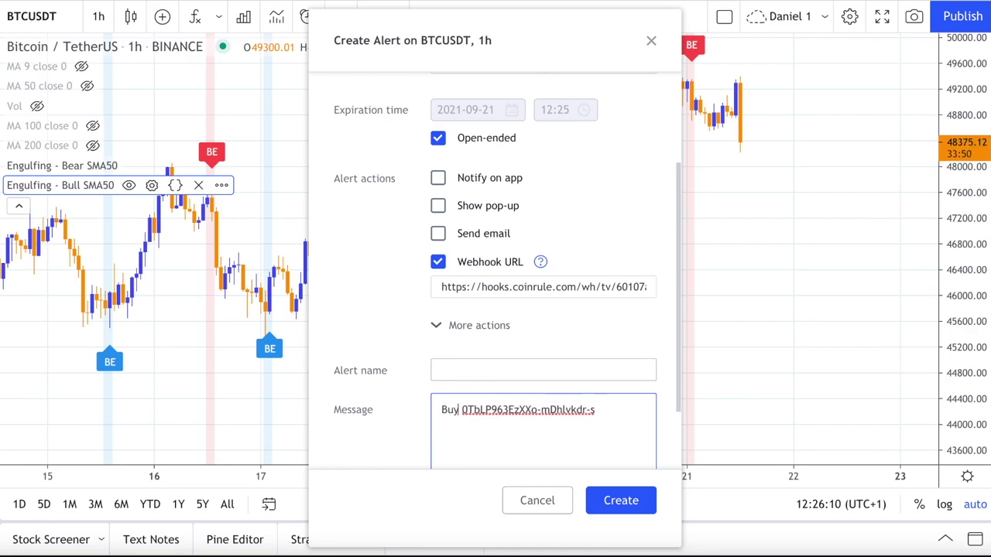
Name the alert Bullish Buy and create it
left_click(468, 371)
type("Bul")
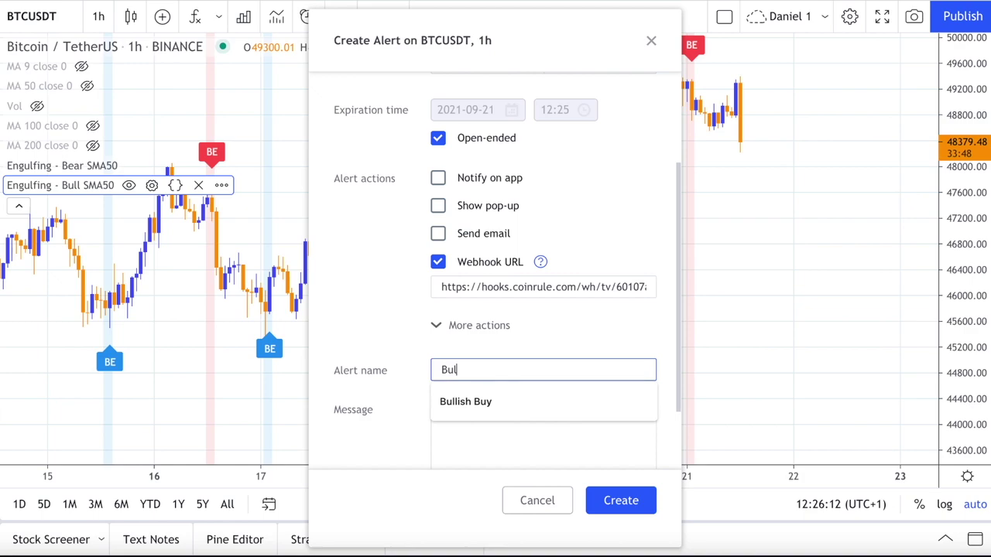
type("lish Buy")
left_click(467, 404)
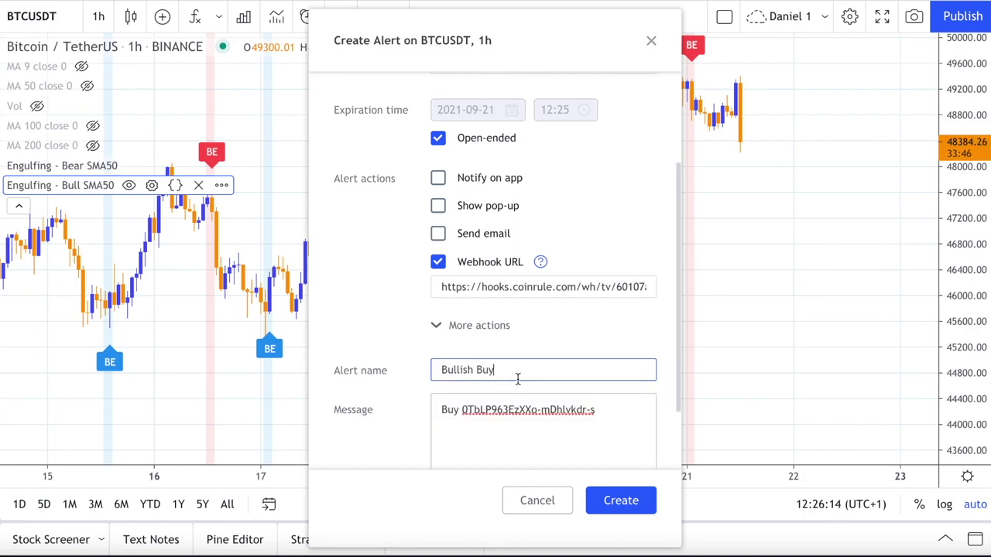
scroll(623, 341, "down", 1)
scroll(624, 341, "up", 3)
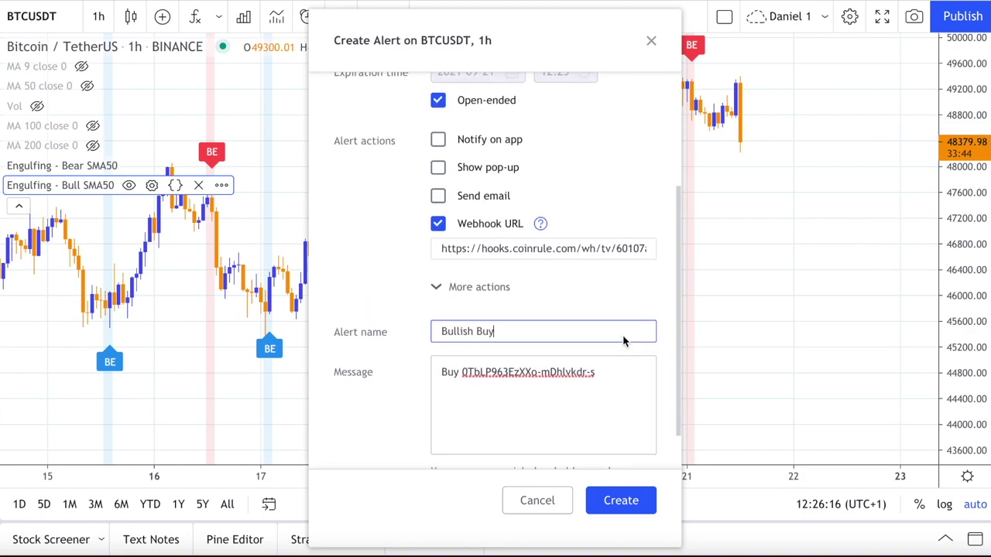
left_click(628, 503)
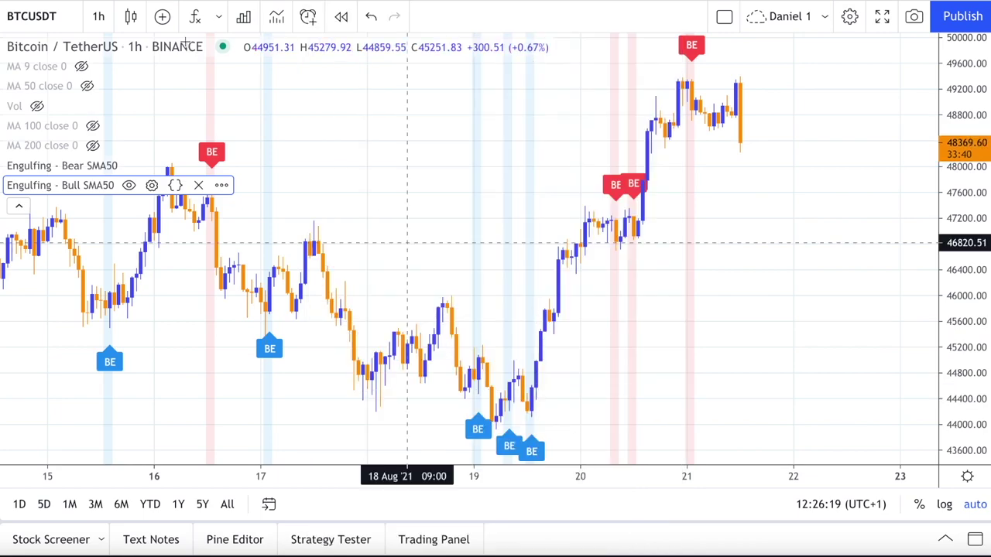
Switch the chart to 4-hour candles and start a Once Per Bar alert on Engulfing - Bear
left_click(102, 17)
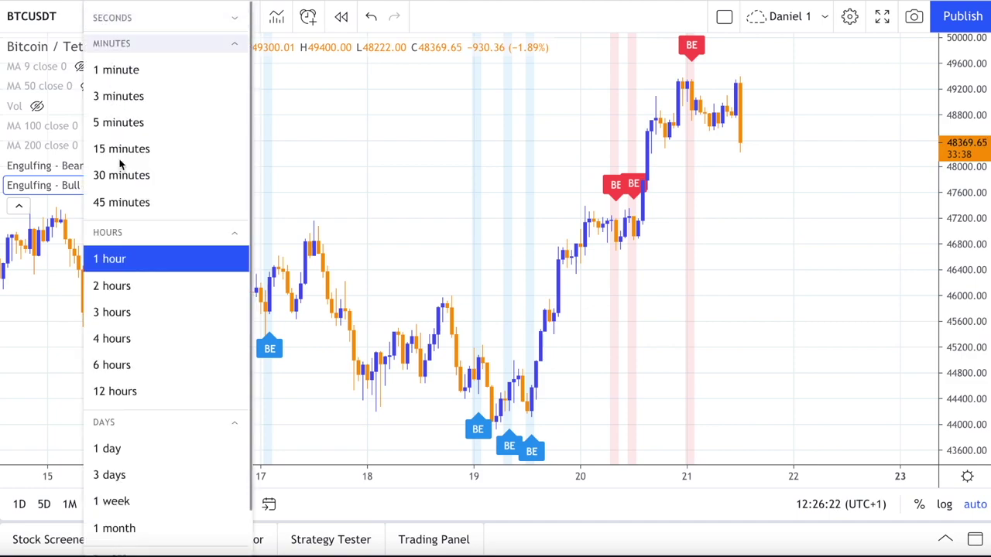
left_click(124, 339)
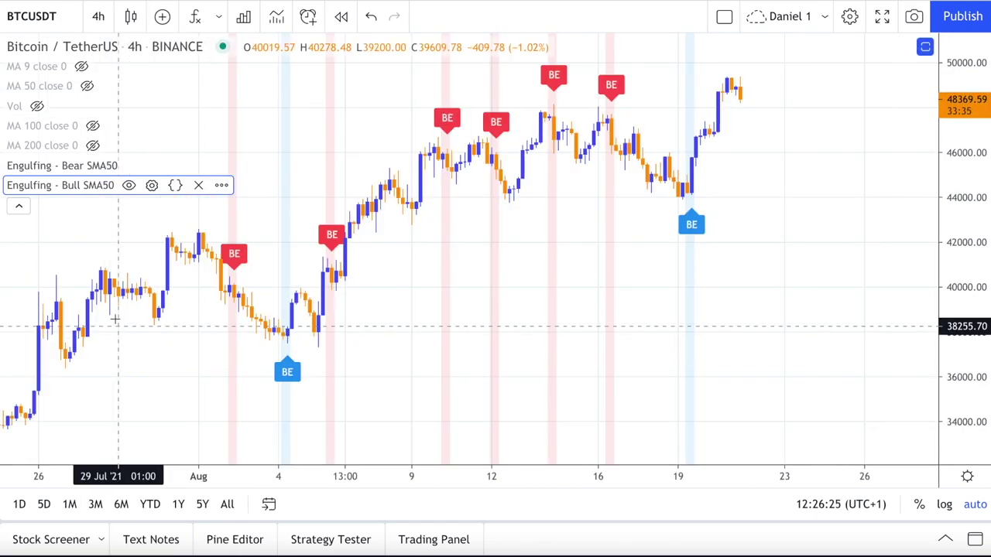
mouse_move(132, 164)
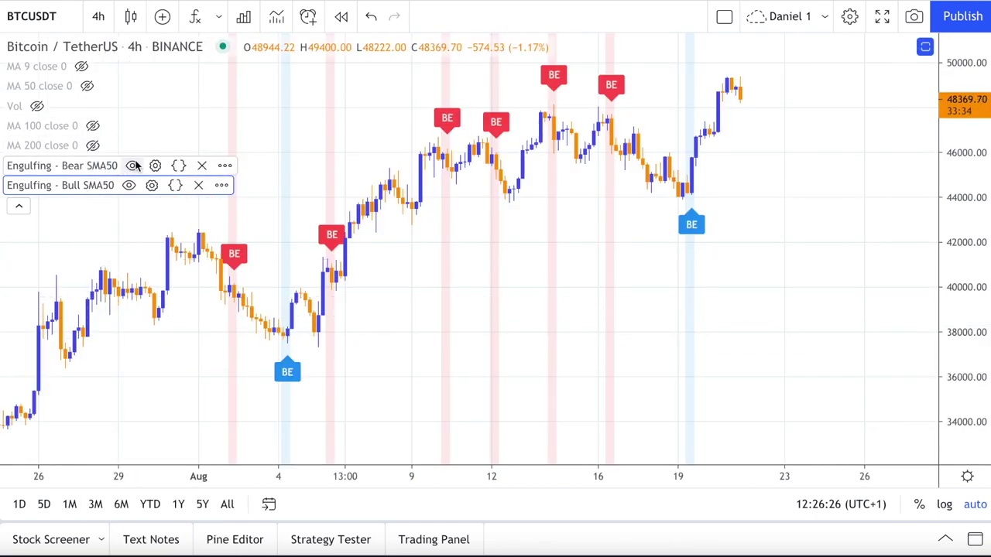
left_click(224, 166)
left_click(318, 189)
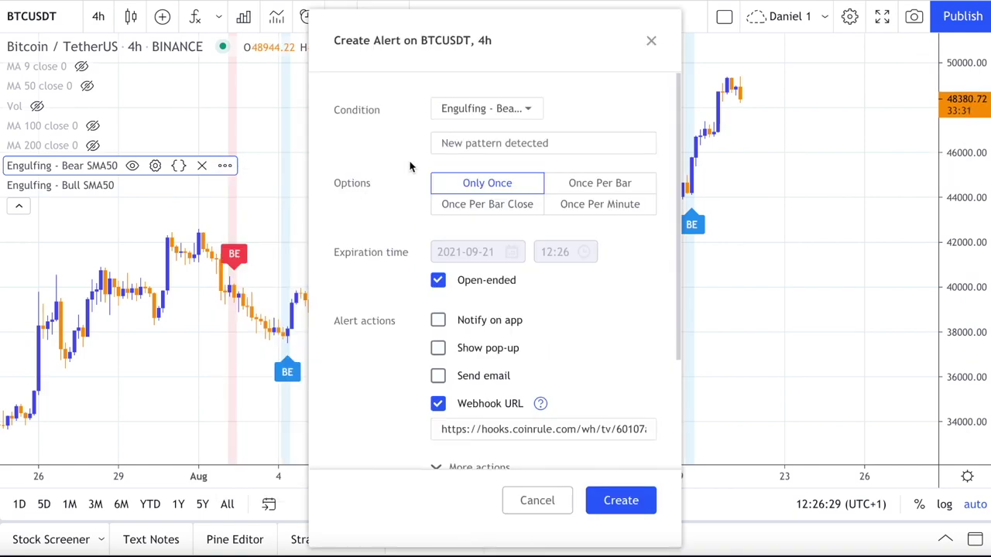
left_click(576, 186)
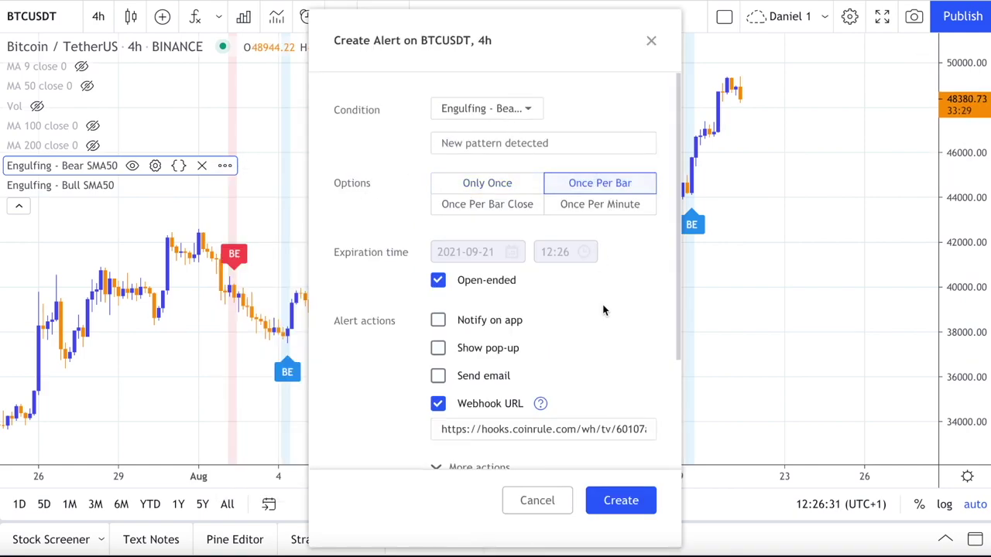
scroll(602, 305, "down", 3)
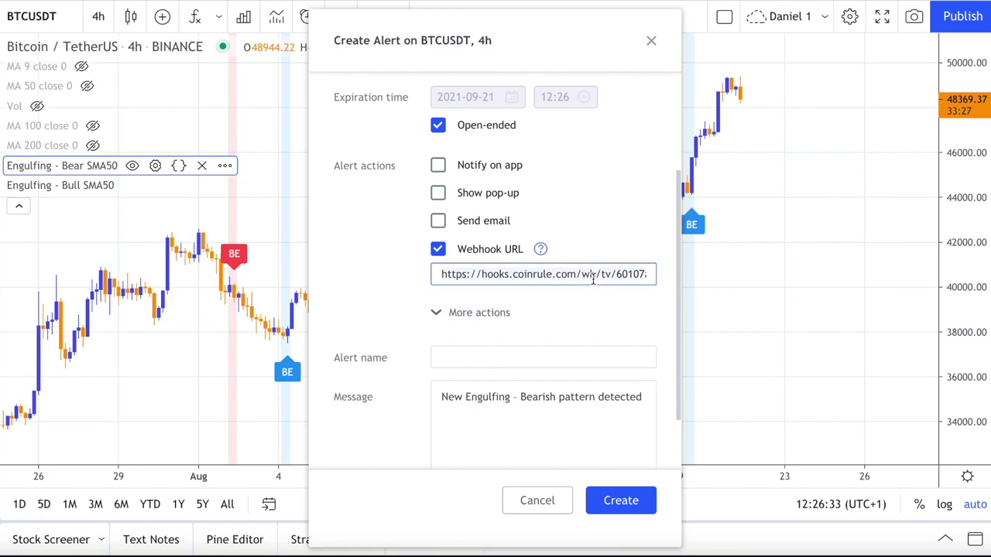
Replace the bearish alert's webhook URL with the Coinrule webhook URL
triple_click(593, 274)
key("BackSpace")
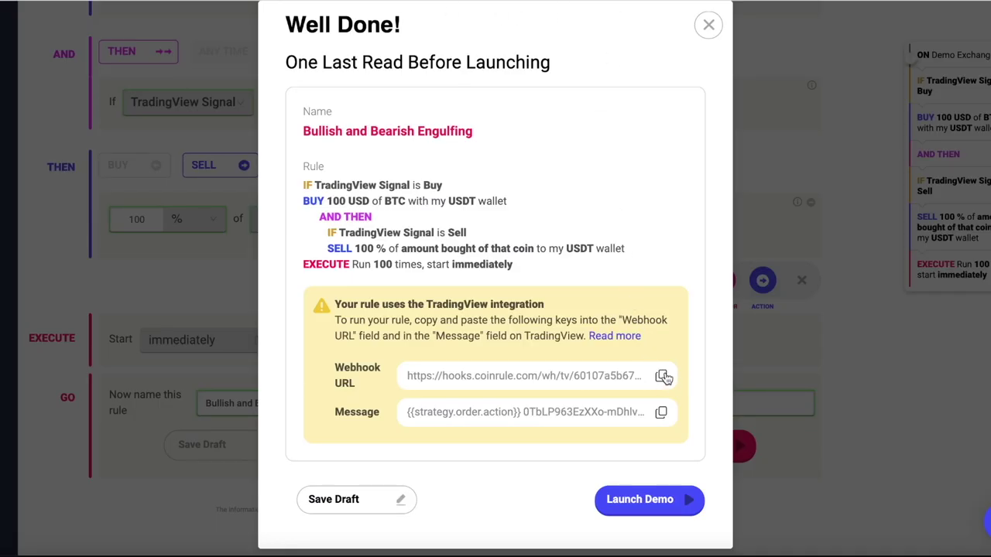
left_click(664, 377)
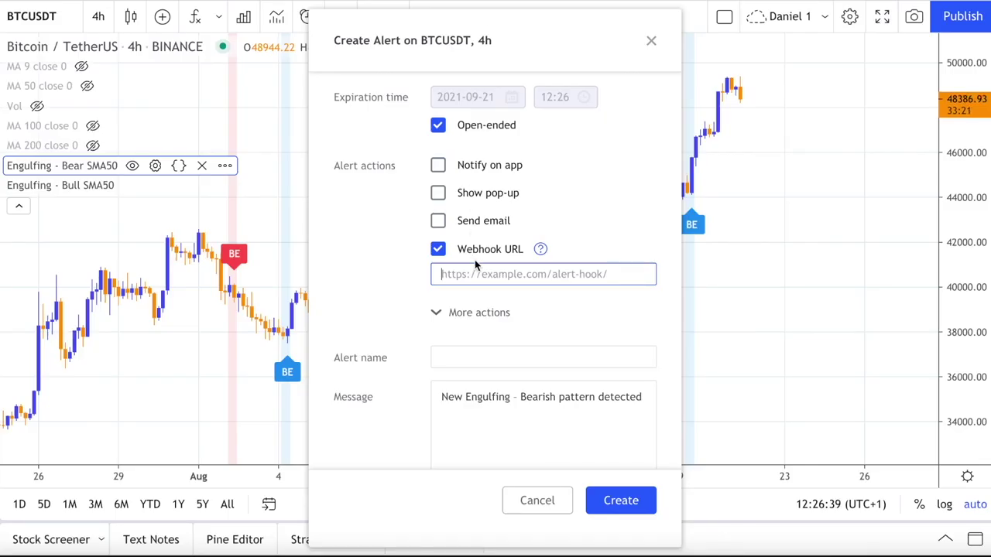
key("ctrl+v")
Replace the default message with the Coinrule message, swapping {{strategy.order.action}} for sell
left_click(542, 400)
key("ctrl+a")
key("BackSpace")
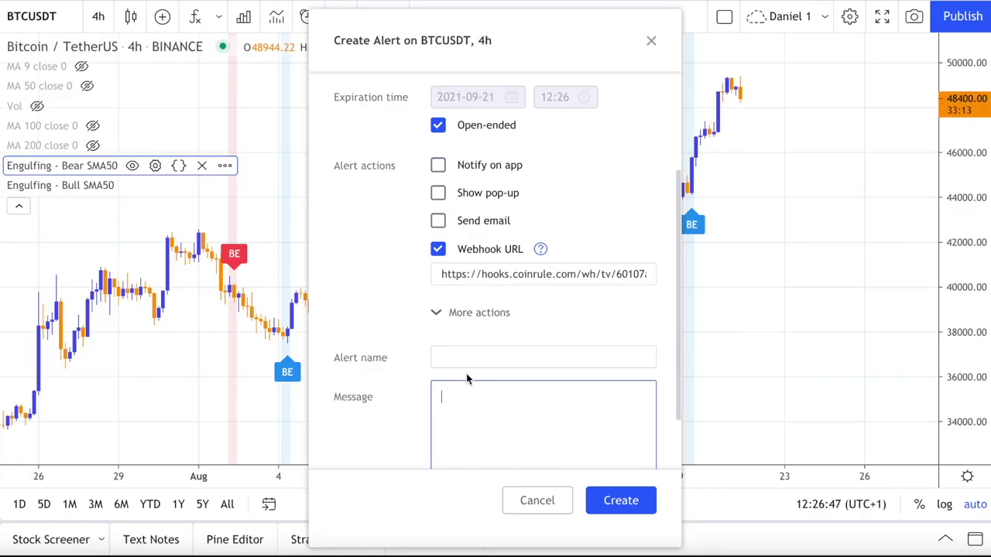
key("ctrl+v")
left_click_drag(558, 396, 394, 398)
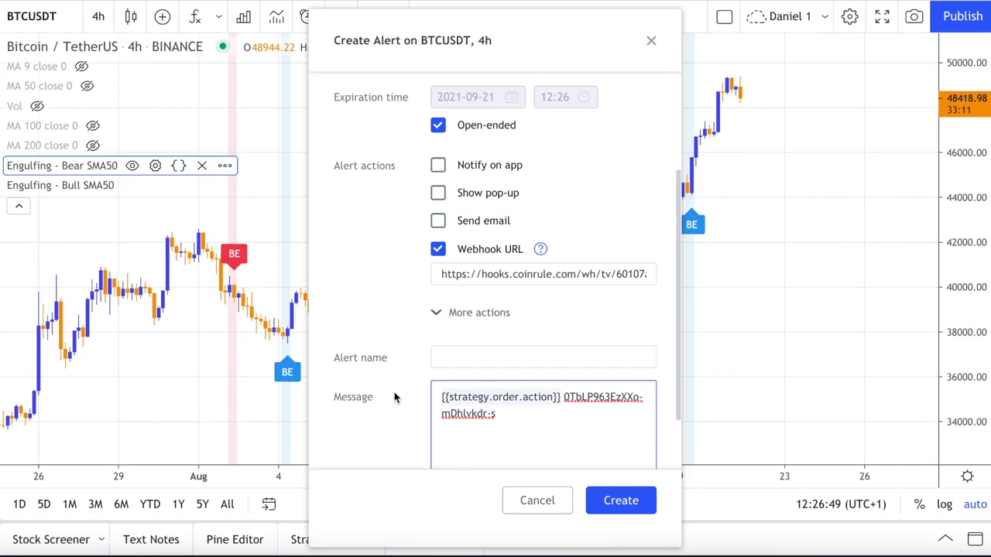
key("BackSpace")
type("sell")
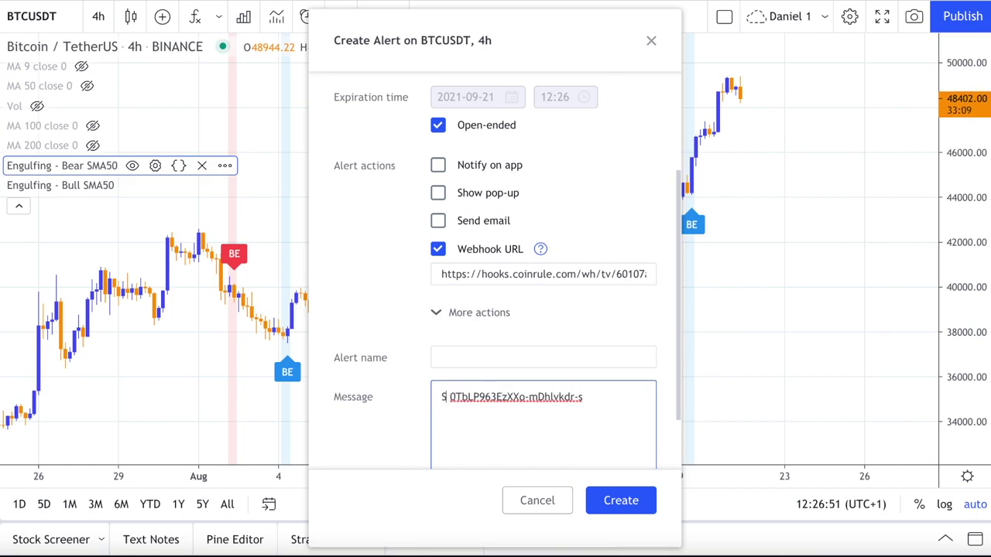
Name the alert Bearish Sell and create it
left_click(450, 359)
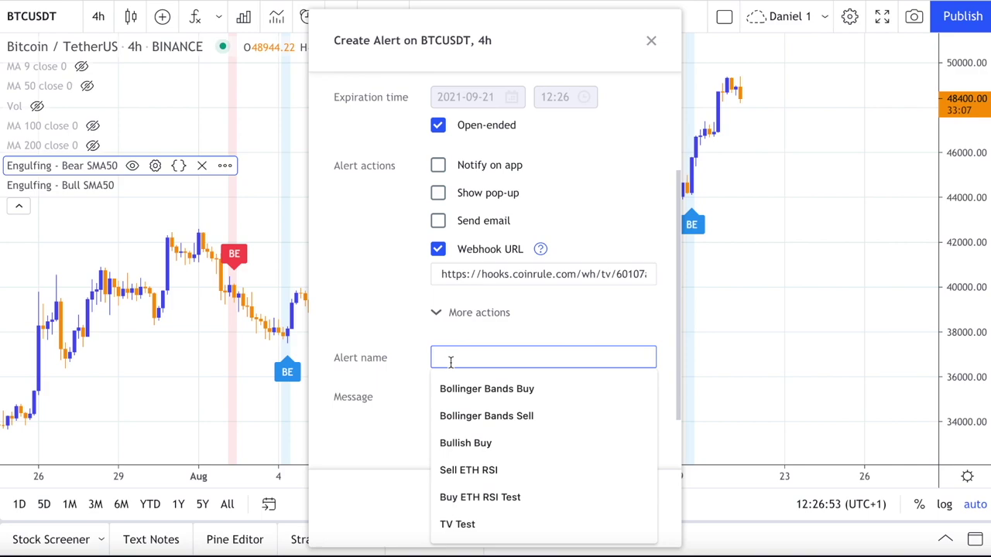
type("B")
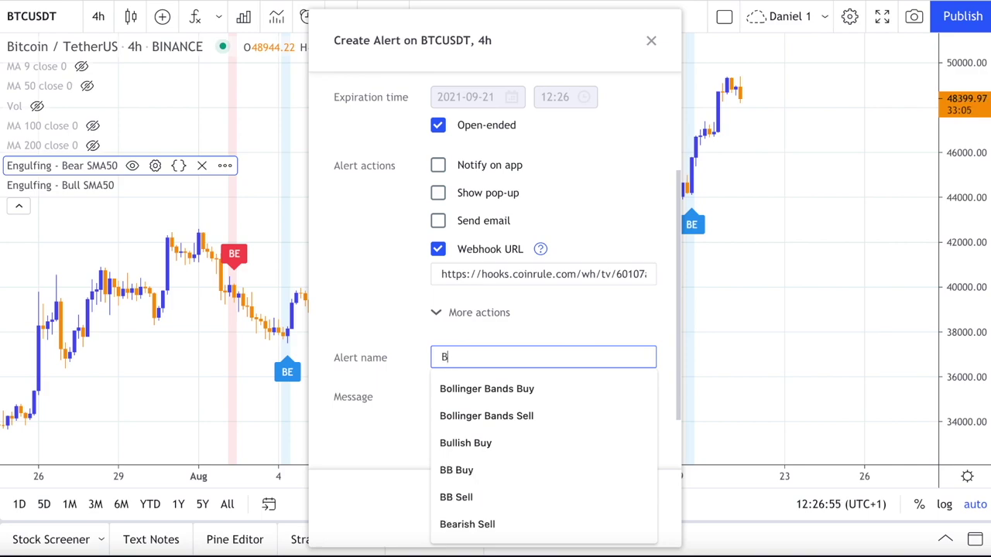
type("earish Sell")
left_click(487, 389)
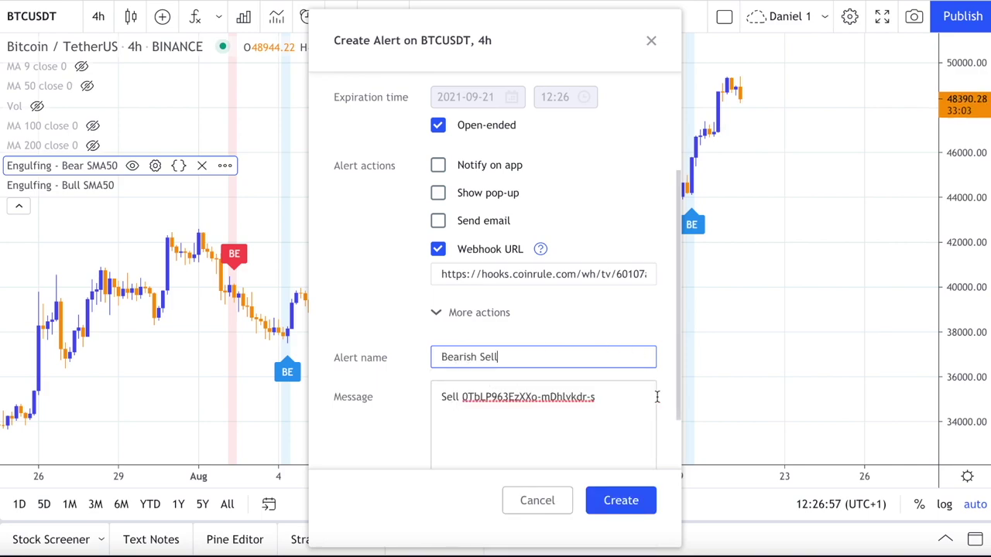
left_click(620, 501)
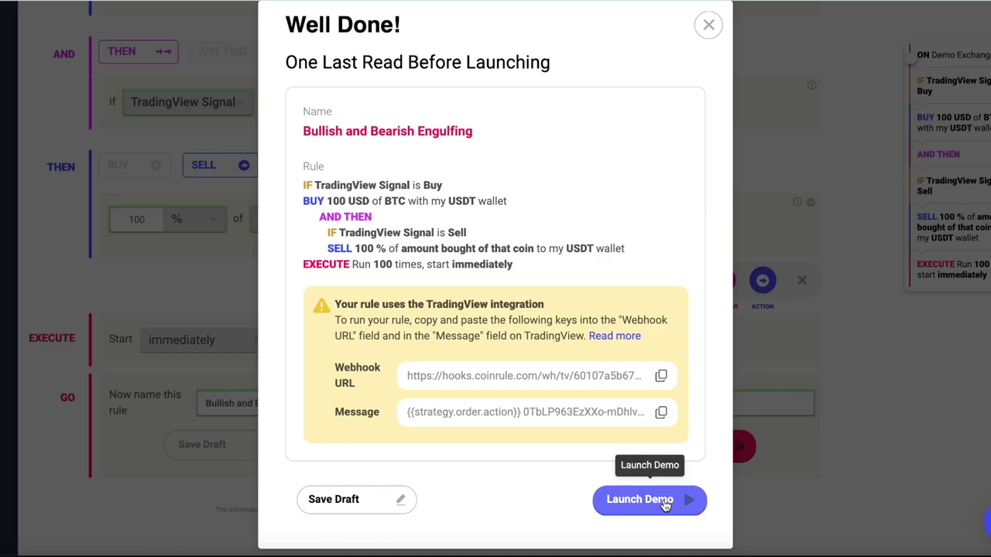
Launch the Bullish and Bearish Engulfing rule with Launch Demo
left_click(664, 500)
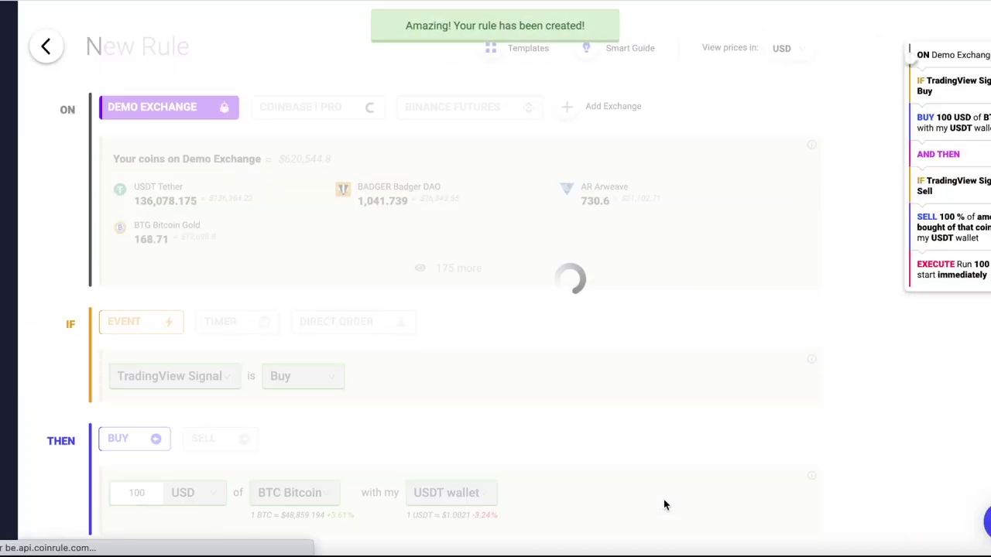